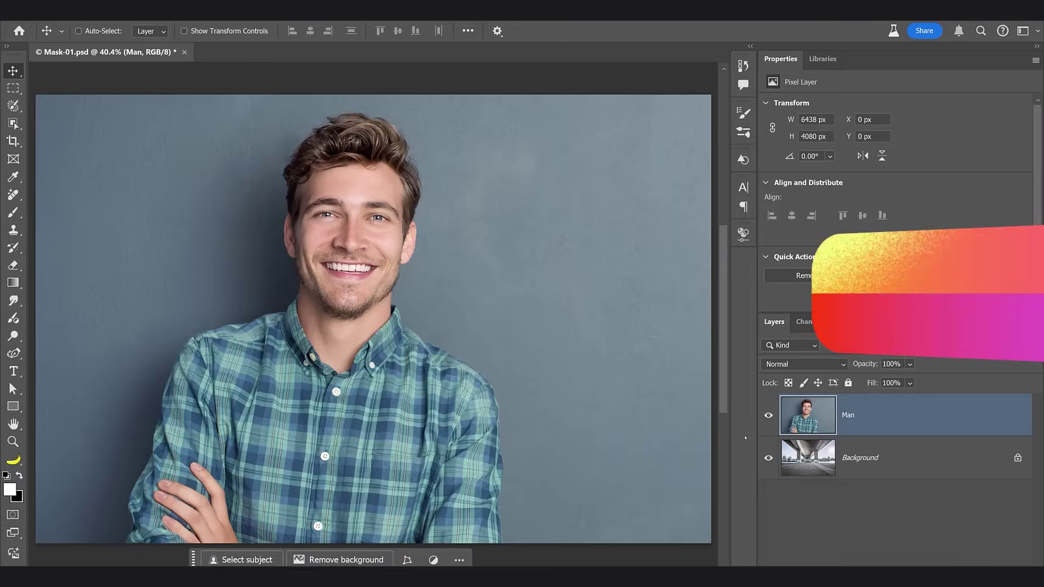
Step: Check the bridge beneath the Man layer, then add a white reveal-all layer mask to it
{"action": "left_click", "coordinate": [768, 418]}
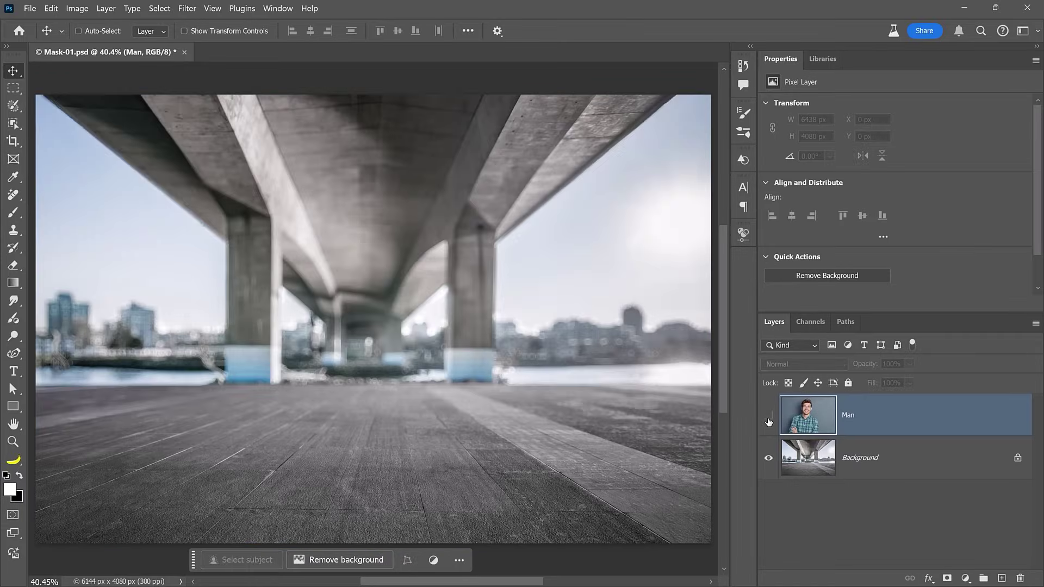
{"action": "left_click", "coordinate": [768, 419]}
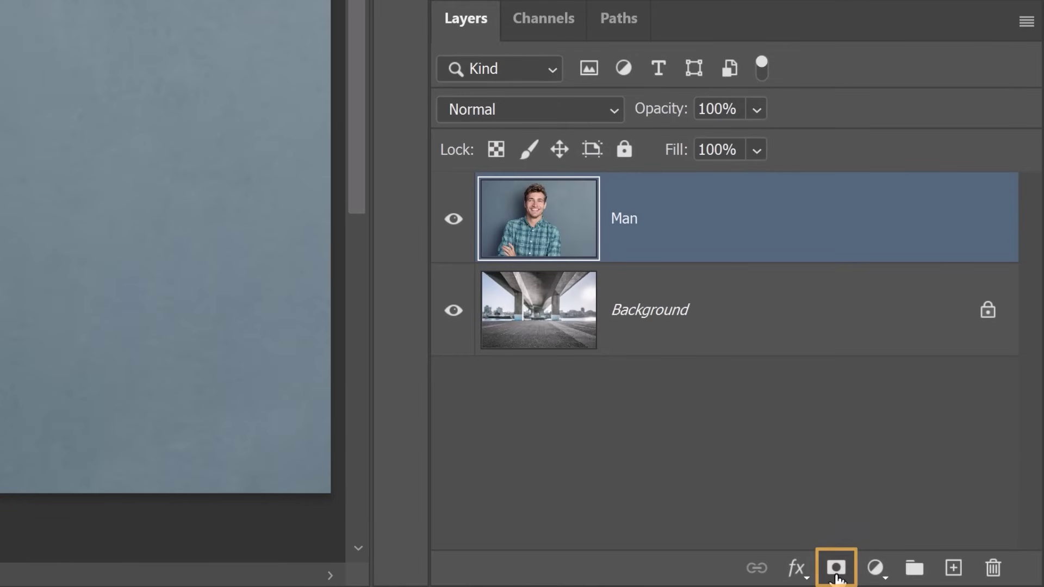
{"action": "left_click", "coordinate": [836, 575]}
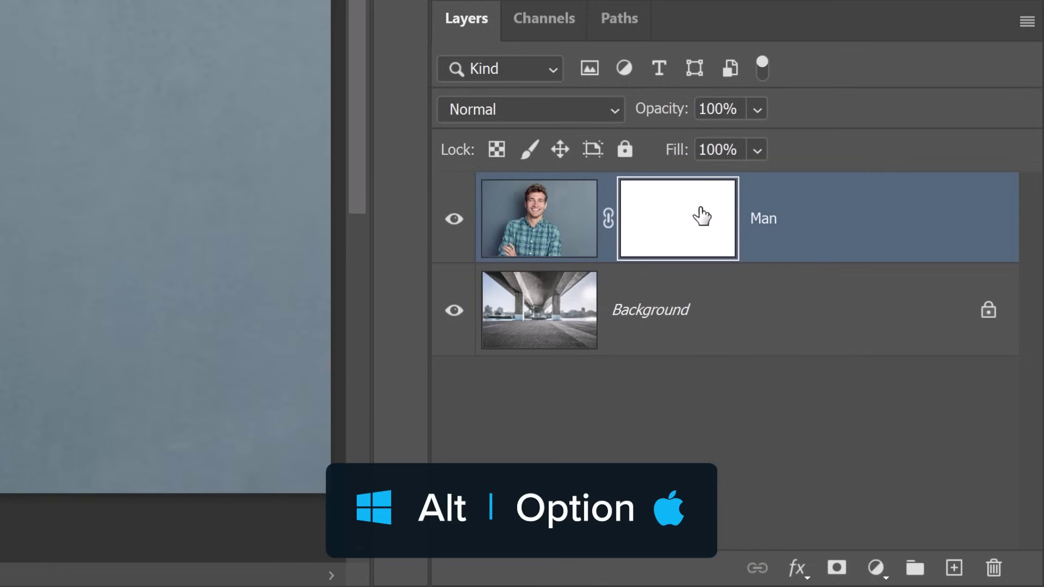
Step: View the white mask on its own, return to the composite, and bring up the mask's options
{"action": "left_click", "coordinate": [684, 235], "text": "alt"}
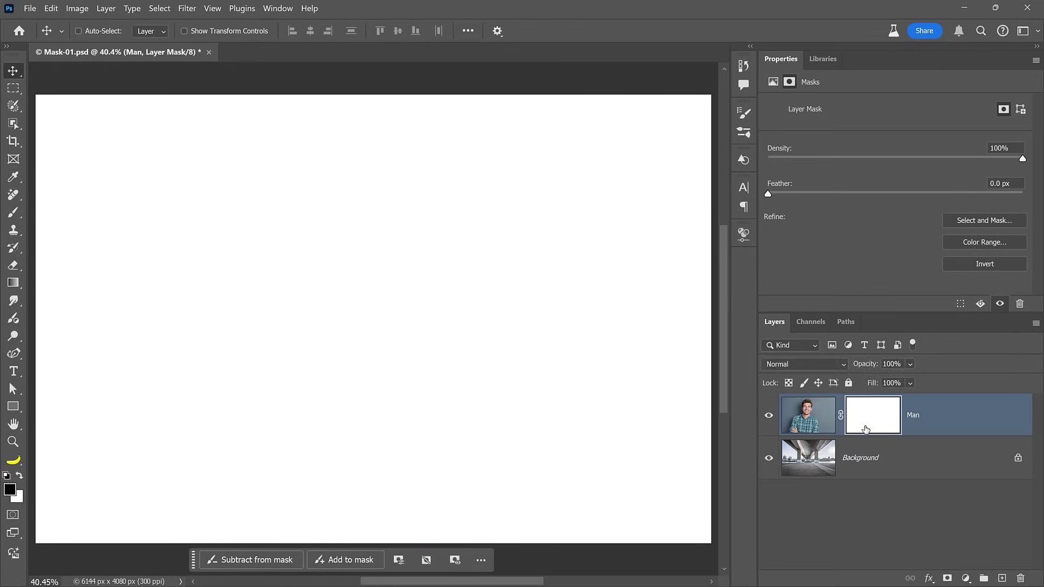
{"action": "left_click", "coordinate": [865, 429], "text": "alt"}
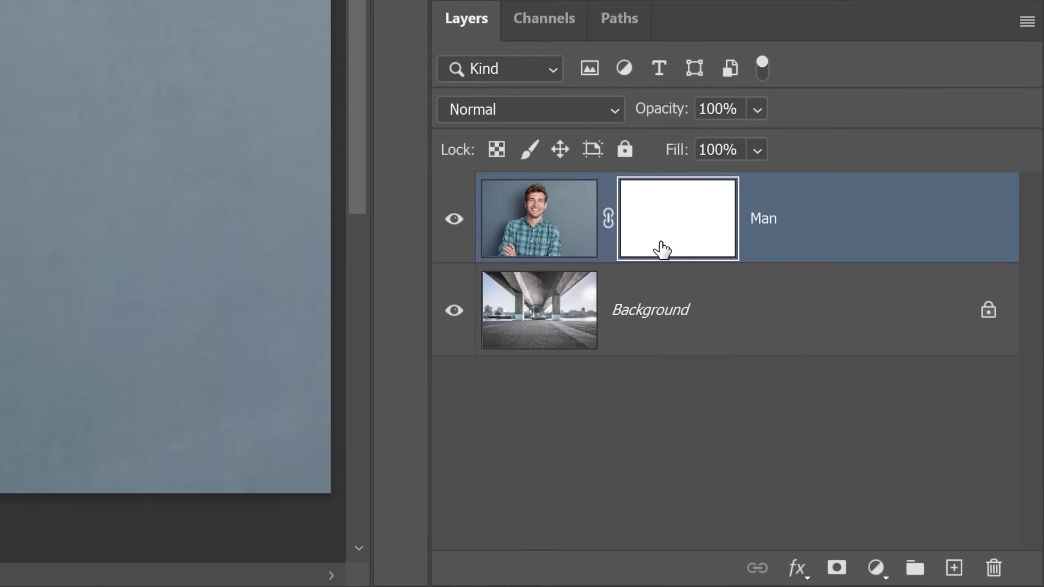
{"action": "right_click", "coordinate": [866, 429]}
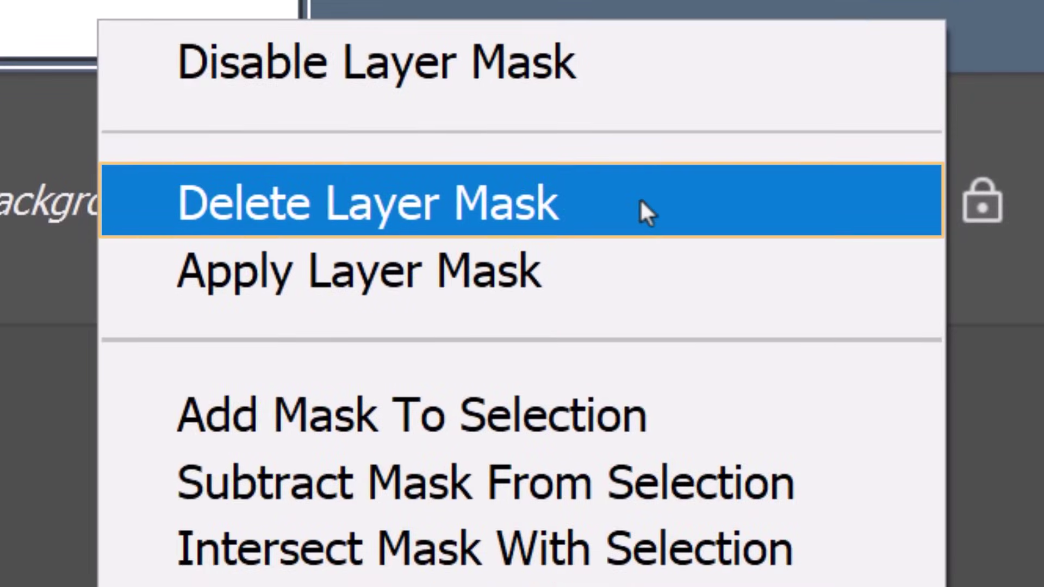
Step: Swap the white mask for a black hide-all mask, then briefly disable and re-enable it
{"action": "left_click", "coordinate": [640, 201]}
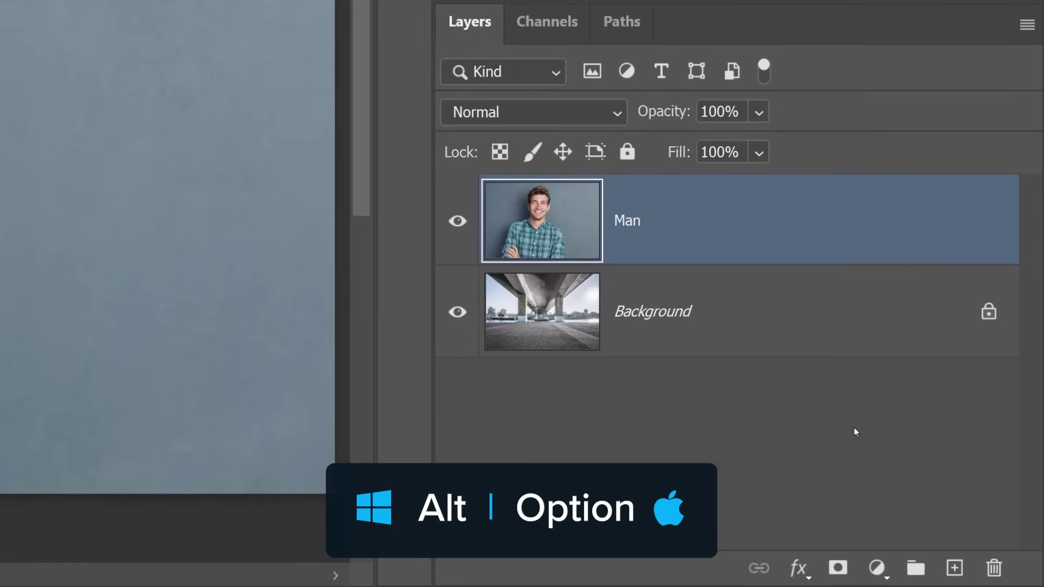
{"action": "left_click", "coordinate": [840, 565], "text": "alt"}
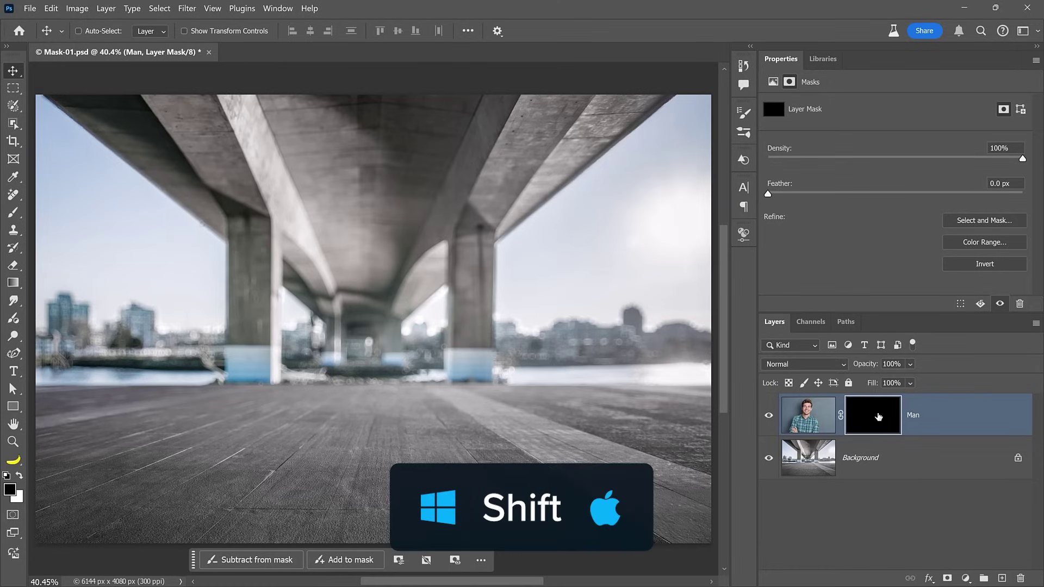
{"action": "left_click", "coordinate": [878, 416], "text": "shift"}
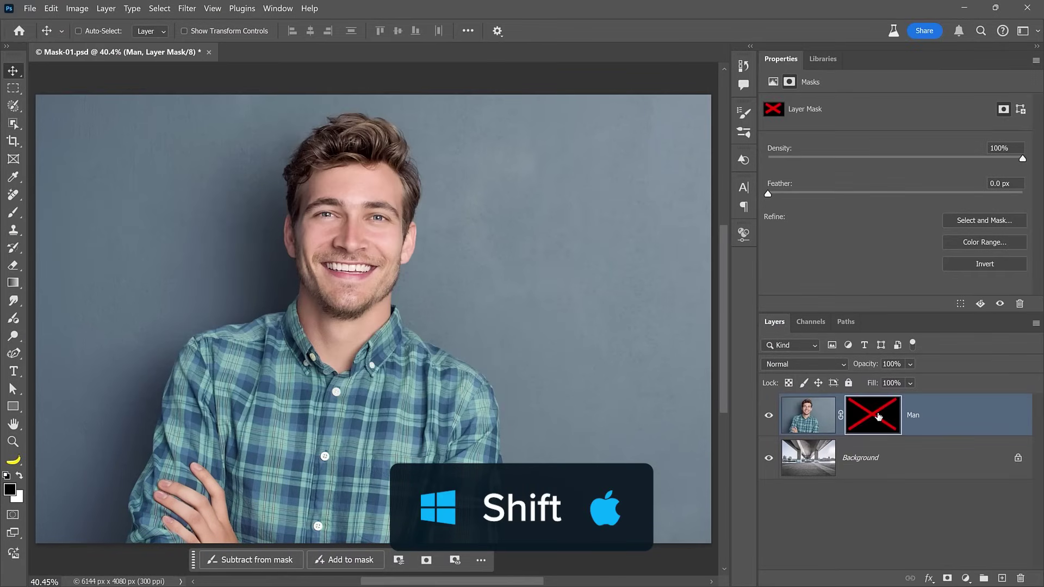
{"action": "left_click", "coordinate": [878, 417], "text": "shift"}
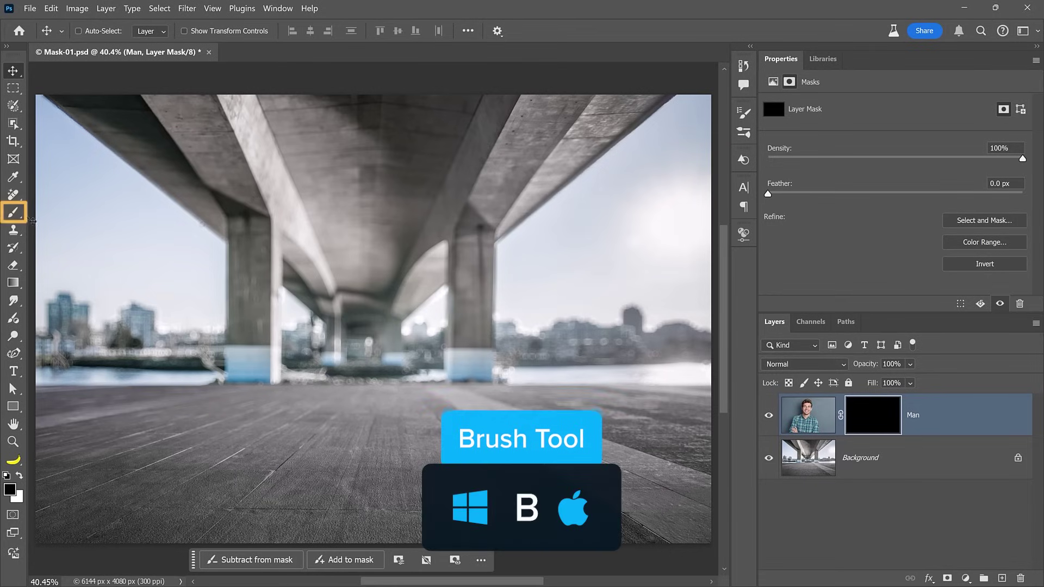
Step: Brush the man's face back in with white on the mask, then delete the mask
{"action": "key", "text": "b"}
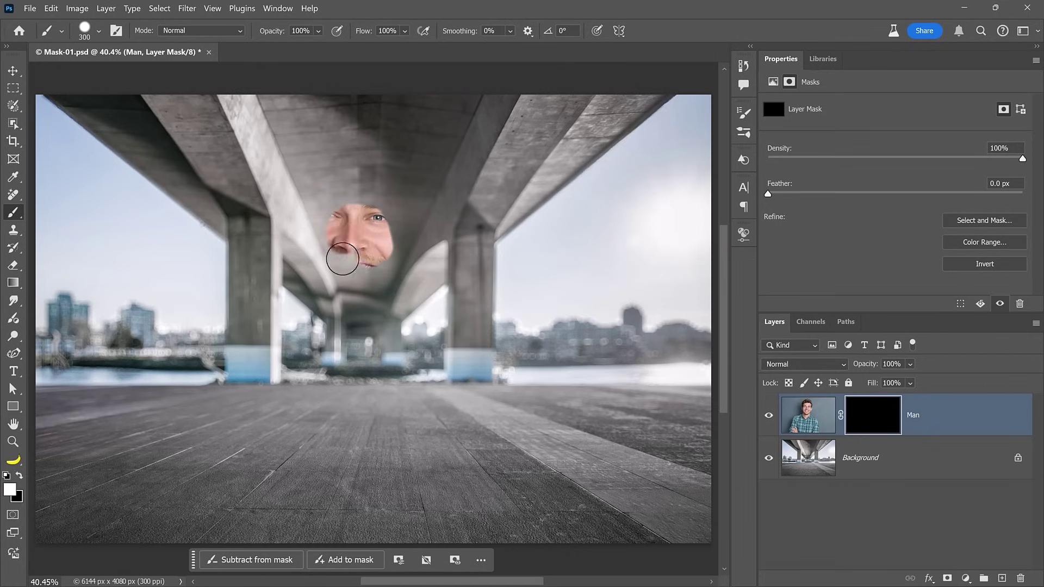
{"action": "mouse_move", "coordinate": [342, 259]}
{"action": "left_mouse_down"}
{"action": "mouse_move", "coordinate": [394, 274]}
{"action": "mouse_move", "coordinate": [309, 208]}
{"action": "mouse_move", "coordinate": [414, 207]}
{"action": "mouse_move", "coordinate": [333, 141]}
{"action": "mouse_move", "coordinate": [280, 224]}
{"action": "mouse_move", "coordinate": [314, 276]}
{"action": "mouse_move", "coordinate": [306, 133]}
{"action": "mouse_move", "coordinate": [427, 167]}
{"action": "mouse_move", "coordinate": [404, 313]}
{"action": "mouse_move", "coordinate": [339, 288]}
{"action": "mouse_move", "coordinate": [307, 307]}
{"action": "mouse_move", "coordinate": [376, 321]}
{"action": "left_mouse_up"}
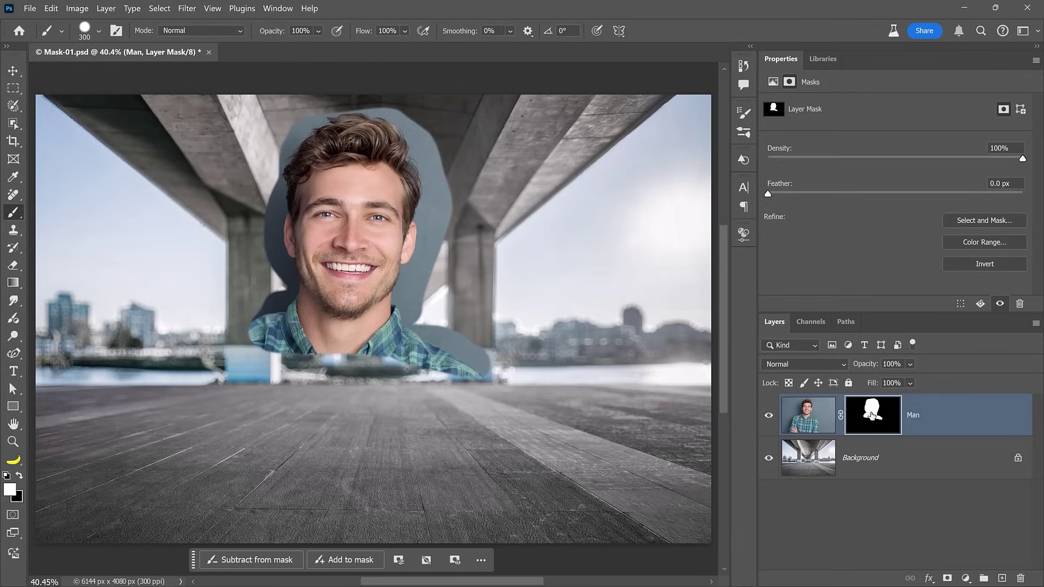
{"action": "right_click", "coordinate": [872, 416]}
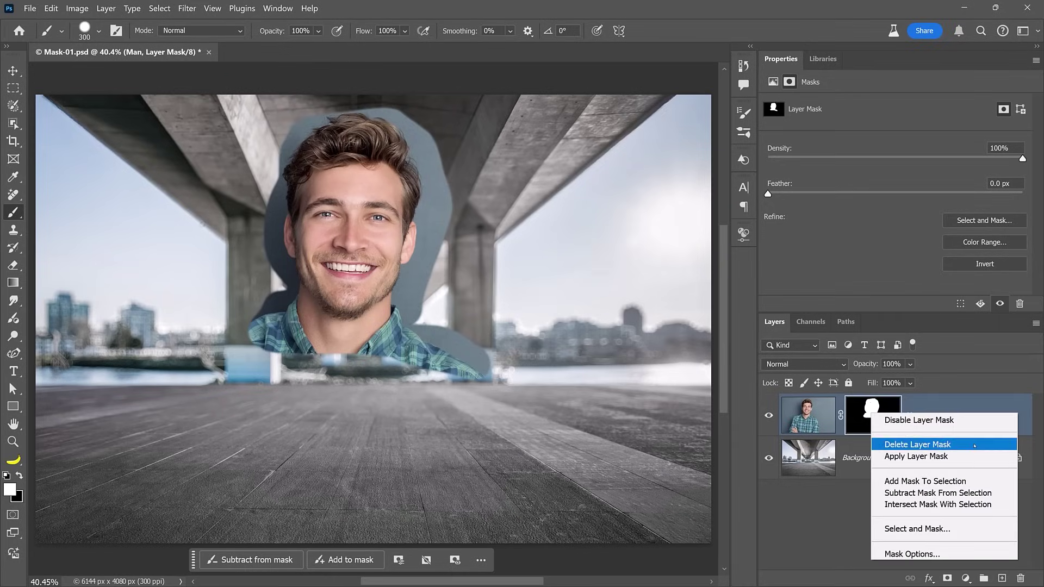
{"action": "left_click", "coordinate": [946, 444]}
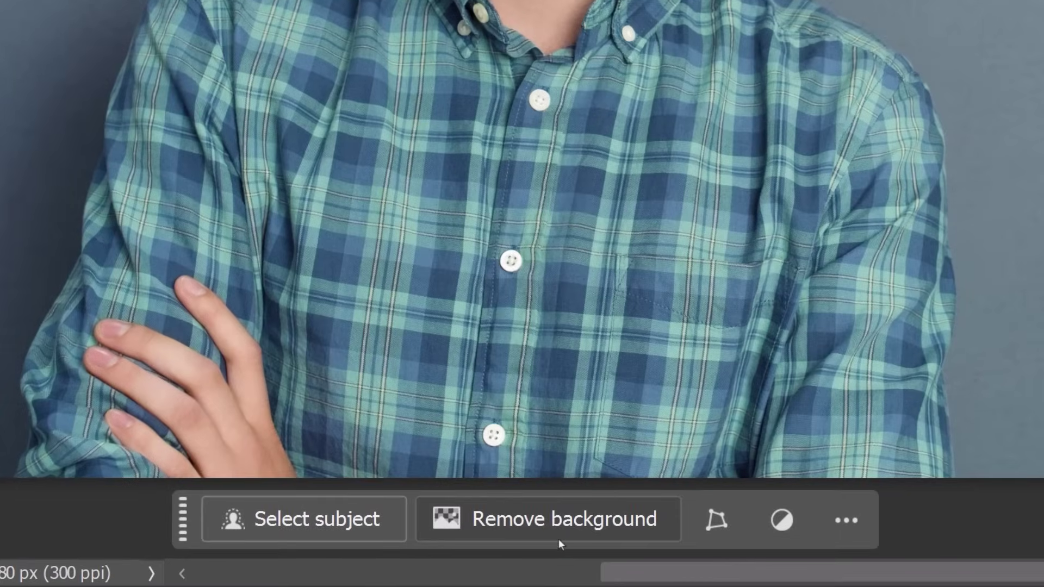
Step: Use Remove Background to mask out the grey backdrop, and toggle black and white as painting colours
{"action": "left_click", "coordinate": [559, 538]}
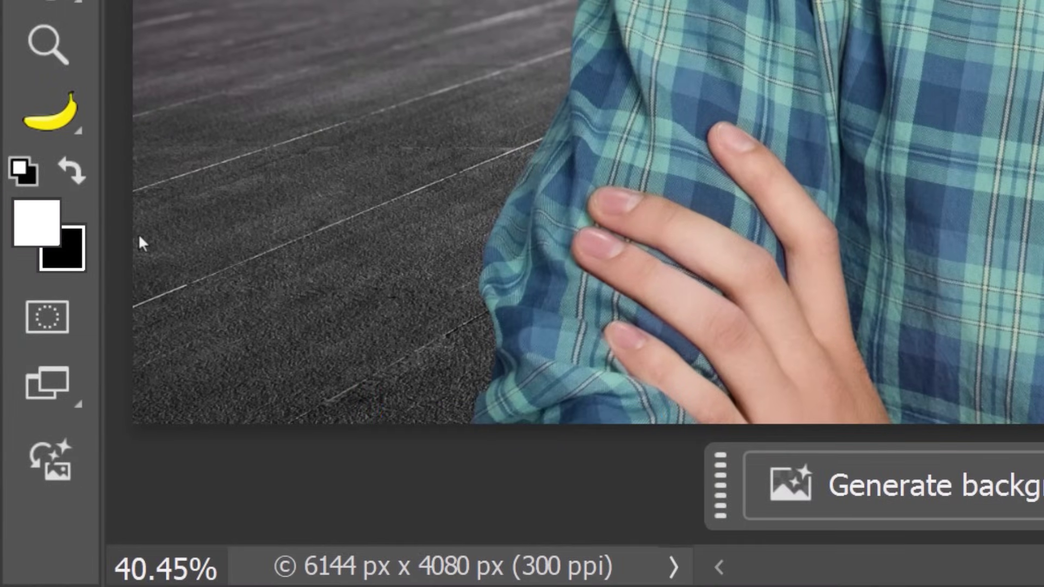
{"action": "key", "text": "x"}
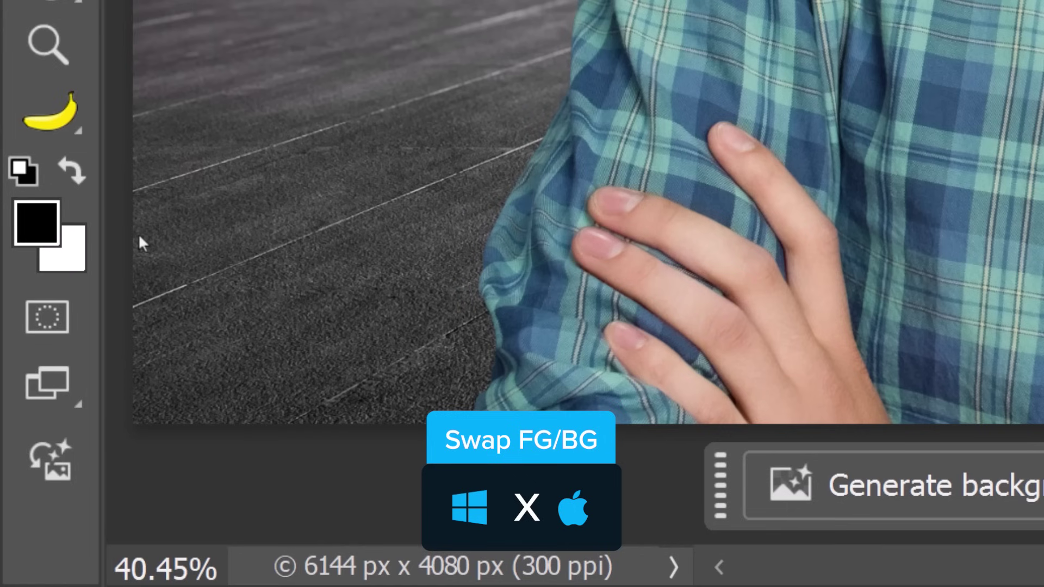
{"action": "key", "text": "x"}
{"action": "key", "text": "x"}
{"action": "key", "text": "x"}
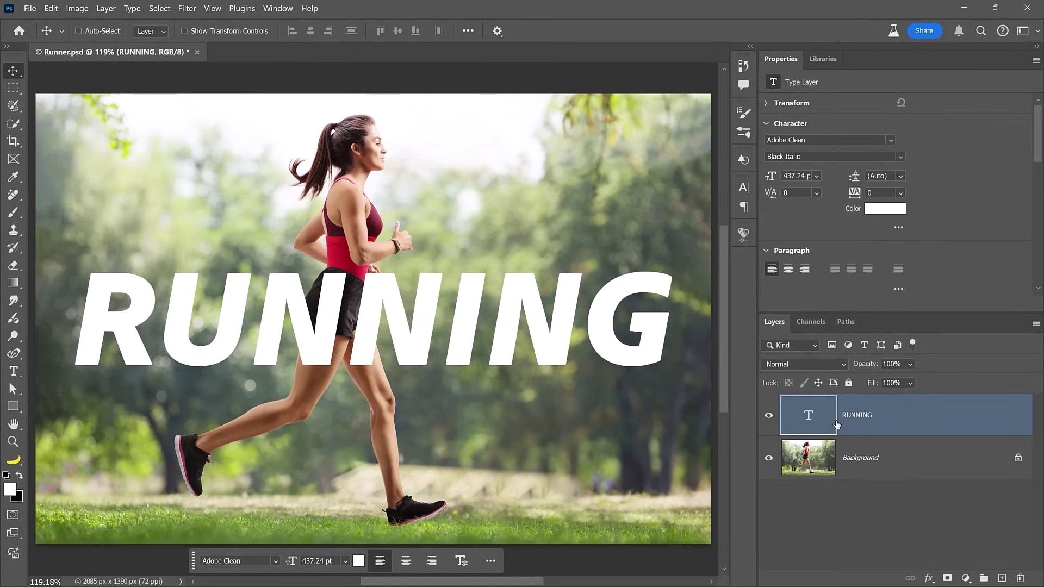
Step: Make the Background layer with the jogging woman the active layer in Runner.psd
{"action": "left_click", "coordinate": [854, 461]}
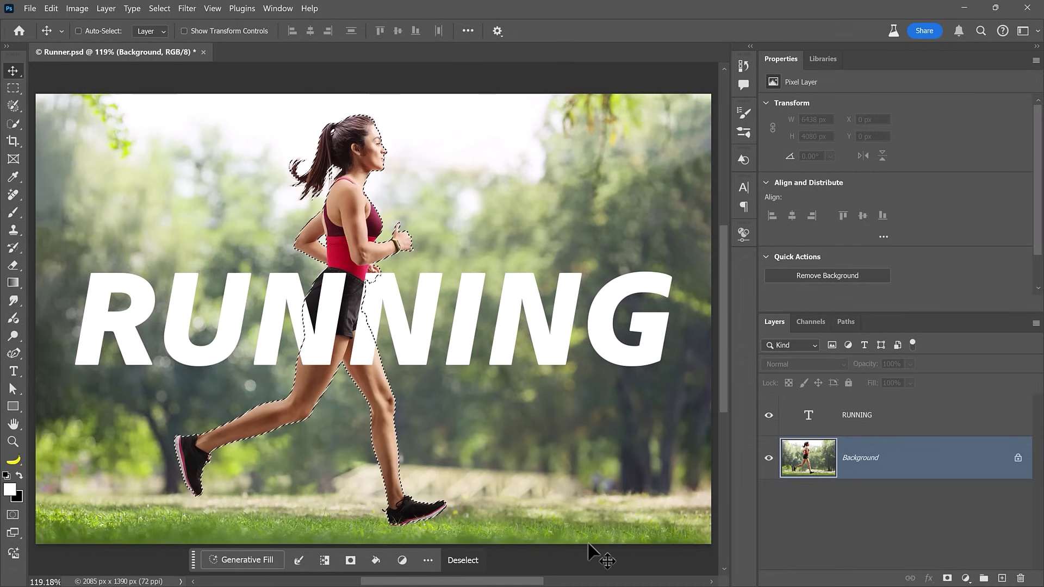
Step: Give the RUNNING layer an inverted mask so the runner appears in front, and unlink it
{"action": "left_click", "coordinate": [914, 426]}
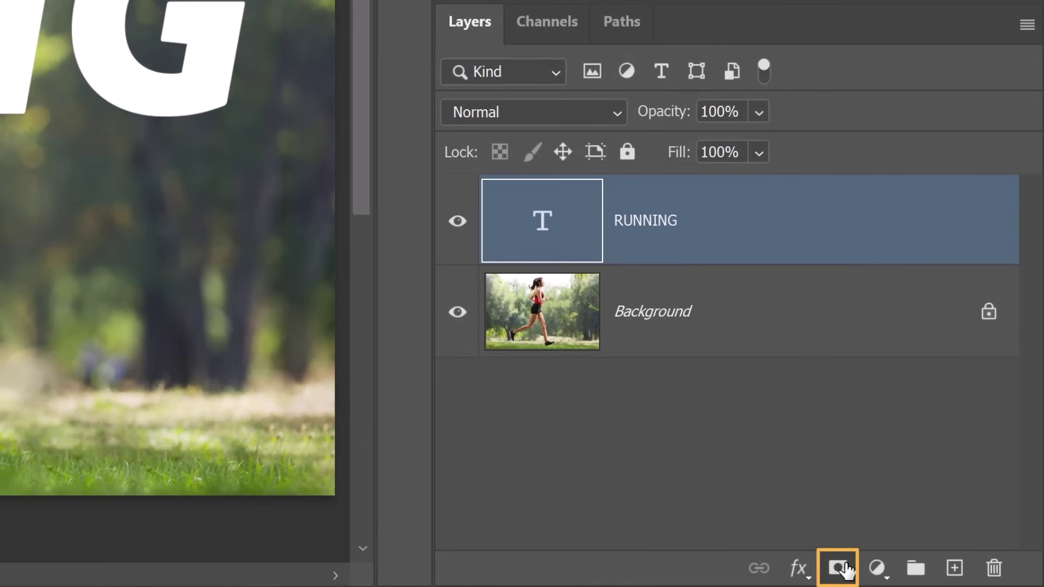
{"action": "left_click", "coordinate": [838, 568]}
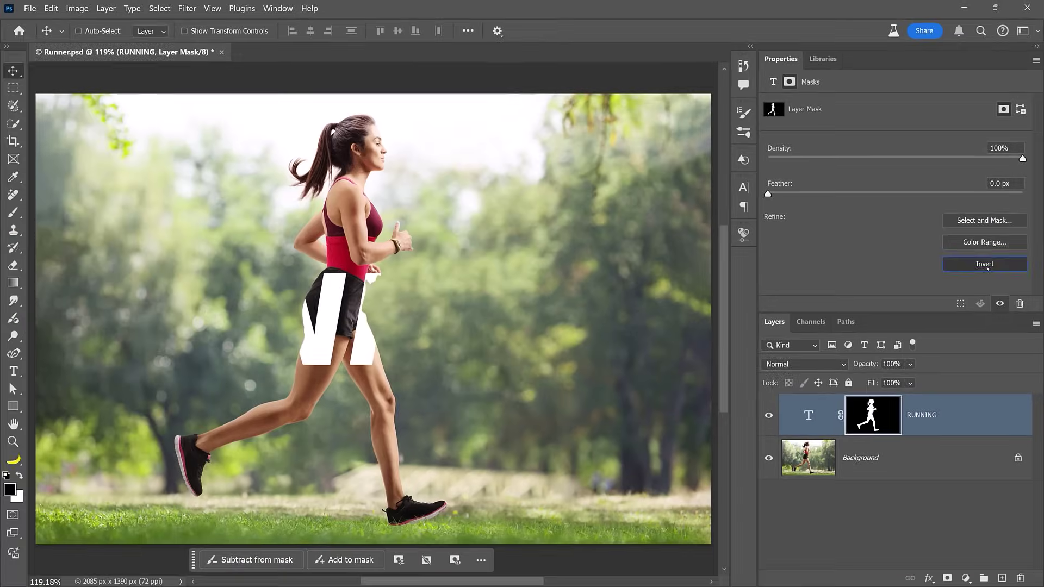
{"action": "left_click", "coordinate": [906, 520]}
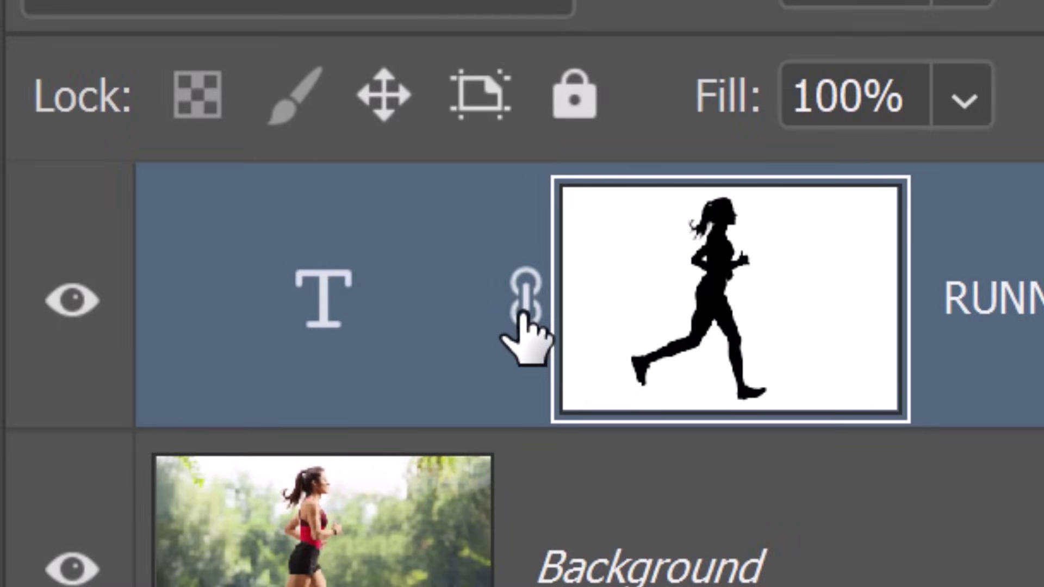
{"action": "left_click", "coordinate": [522, 304]}
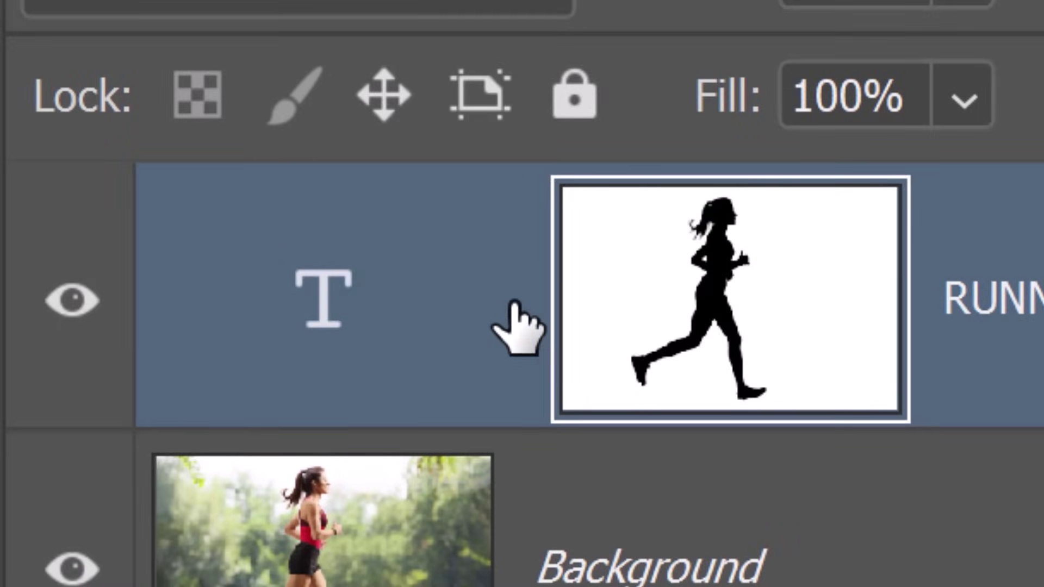
Step: Move the RUNNING text down into place and nudge it slightly left
{"action": "left_click", "coordinate": [321, 326]}
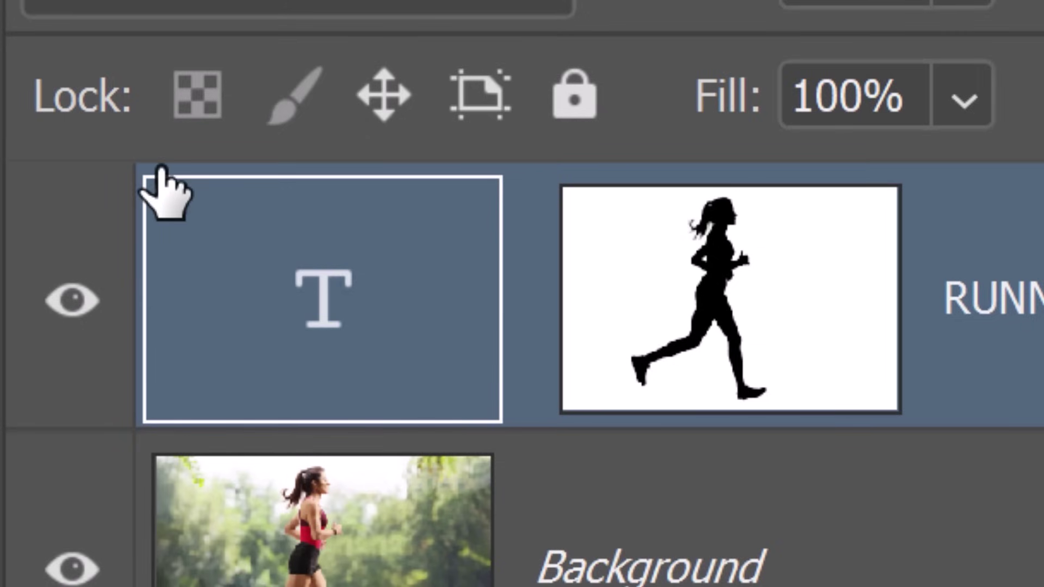
{"action": "key", "text": "v"}
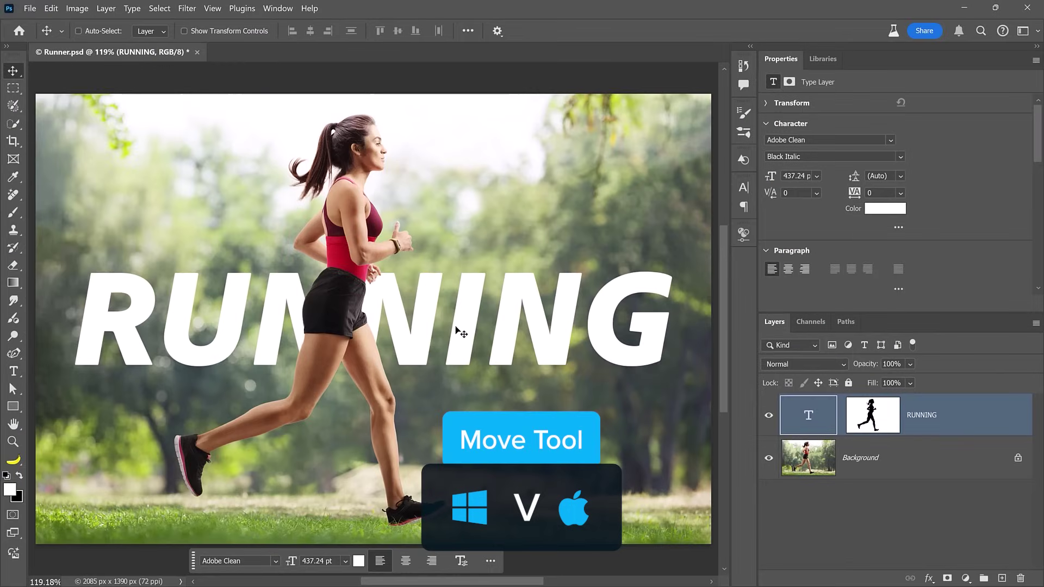
{"action": "left_click_drag", "start_coordinate": [455, 328], "coordinate": [475, 369]}
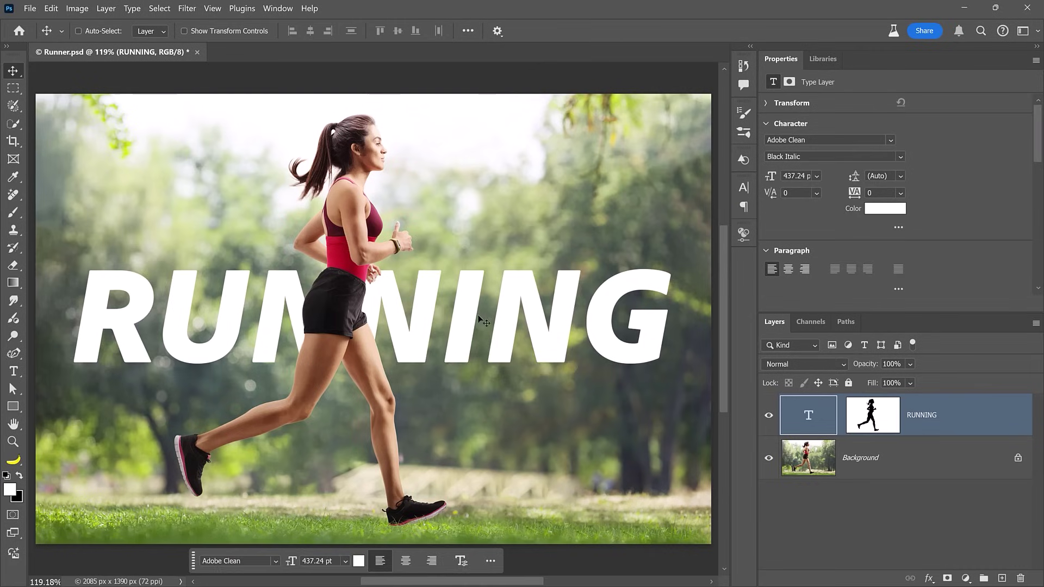
{"action": "left_click_drag", "start_coordinate": [503, 317], "coordinate": [487, 297]}
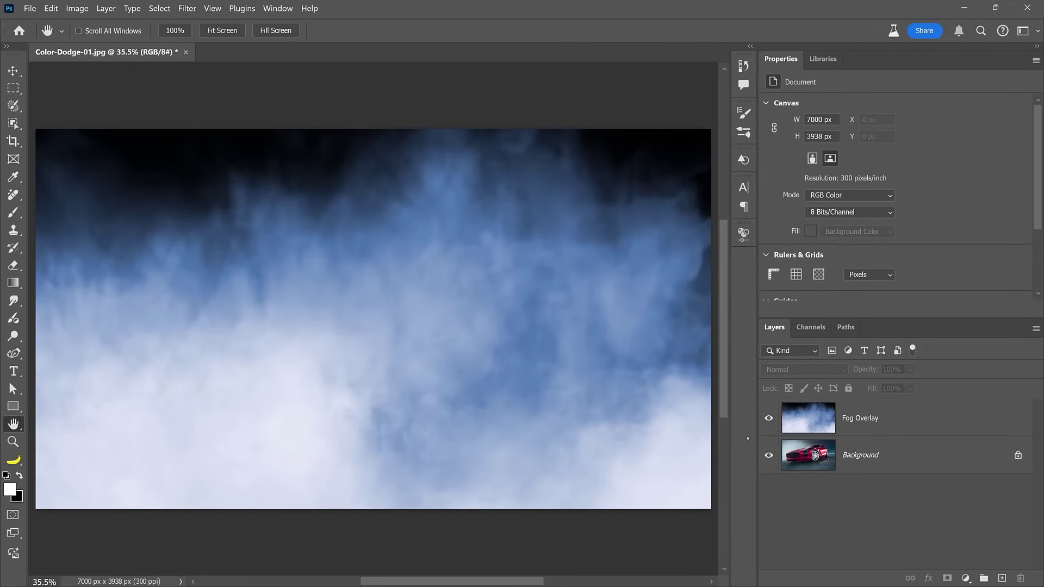
Step: Check the red car under the fog, then set the Fog Overlay blend mode to Screen
{"action": "left_click", "coordinate": [768, 419]}
{"action": "left_click", "coordinate": [768, 420]}
{"action": "left_click", "coordinate": [823, 417]}
{"action": "left_click", "coordinate": [815, 369]}
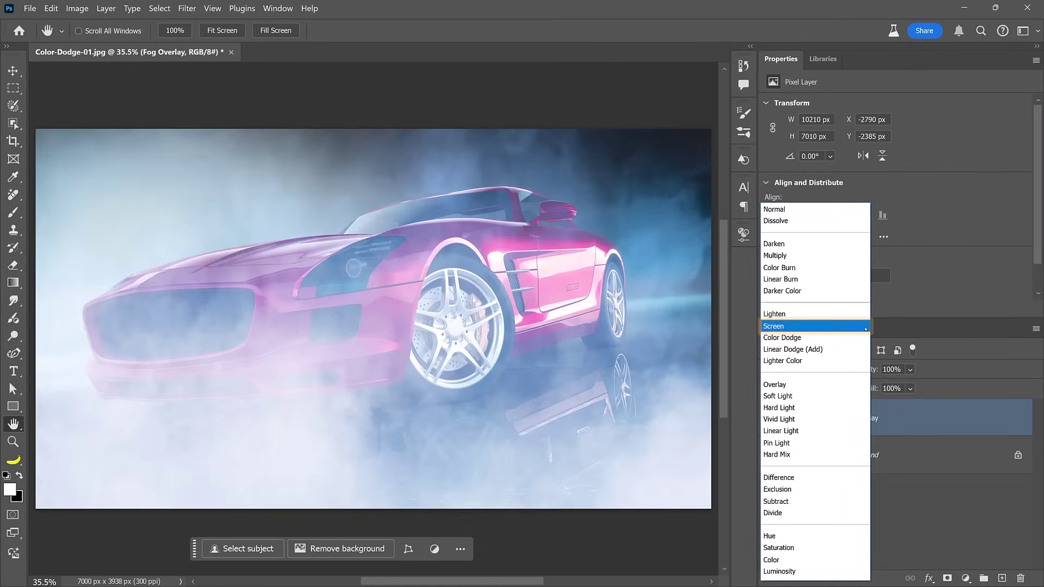
{"action": "left_click", "coordinate": [865, 327]}
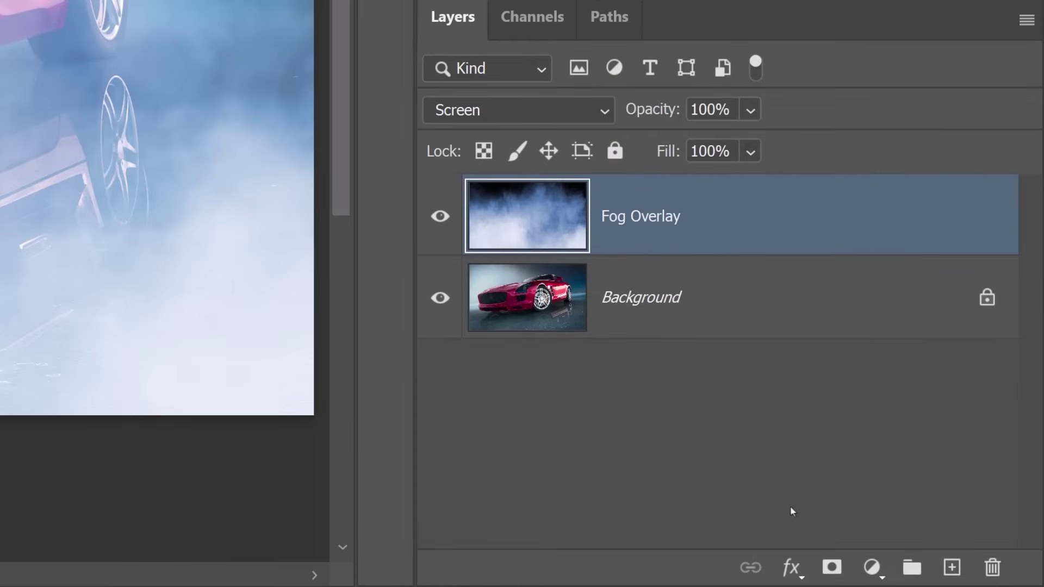
Step: Add a mask to Fog Overlay and drag a black-to-white linear gradient down across the car
{"action": "left_click", "coordinate": [831, 567]}
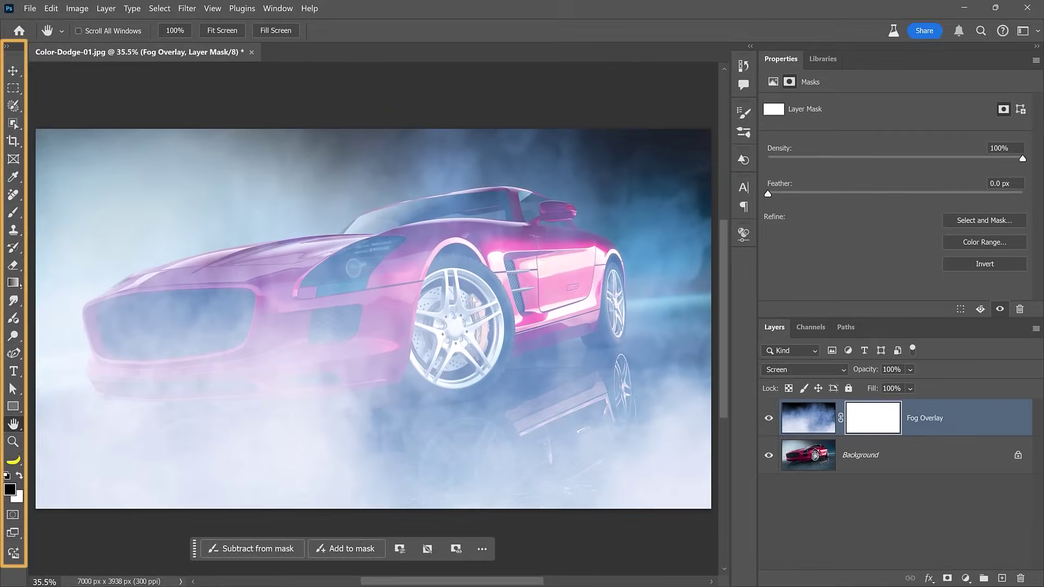
{"action": "left_click", "coordinate": [13, 283]}
{"action": "left_click", "coordinate": [59, 277]}
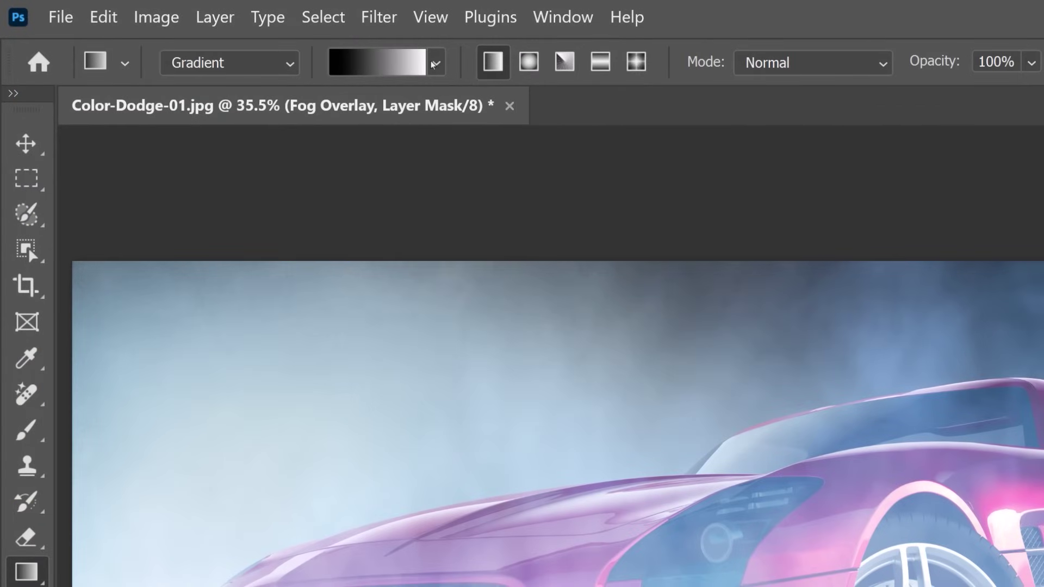
{"action": "left_click", "coordinate": [435, 63]}
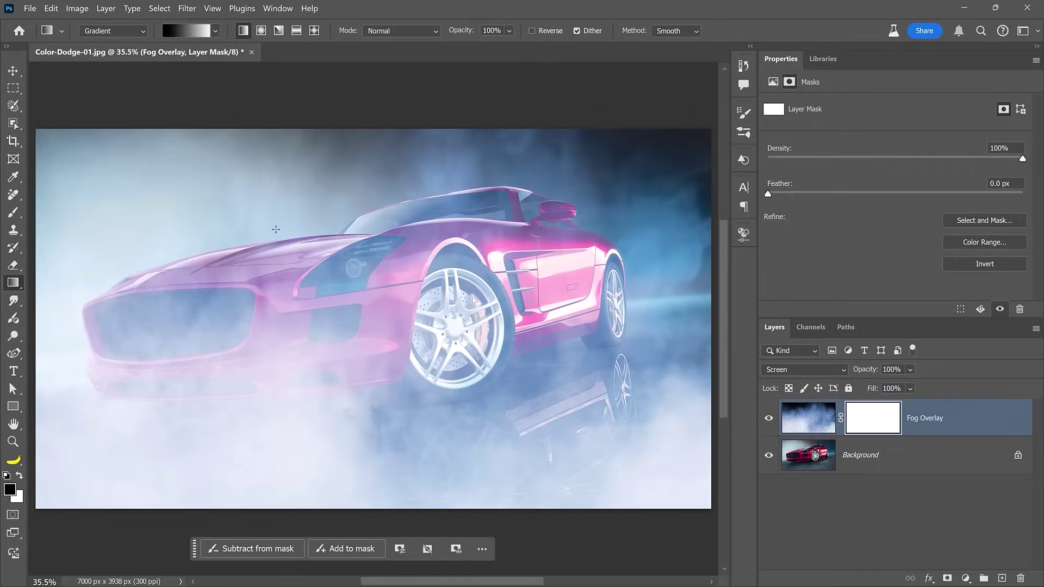
{"action": "left_click_drag", "start_coordinate": [338, 281], "coordinate": [331, 443]}
{"action": "left_click_drag", "start_coordinate": [270, 361], "coordinate": [350, 435]}
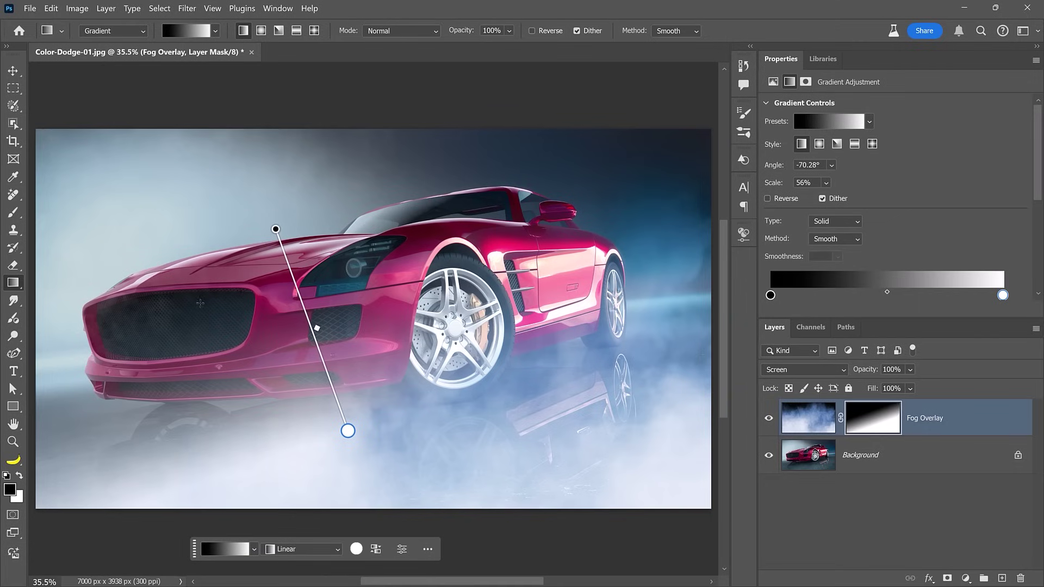
Step: Load the Fog Brush preset and paint black across the lower foreground of the fog mask
{"action": "left_click", "coordinate": [13, 212]}
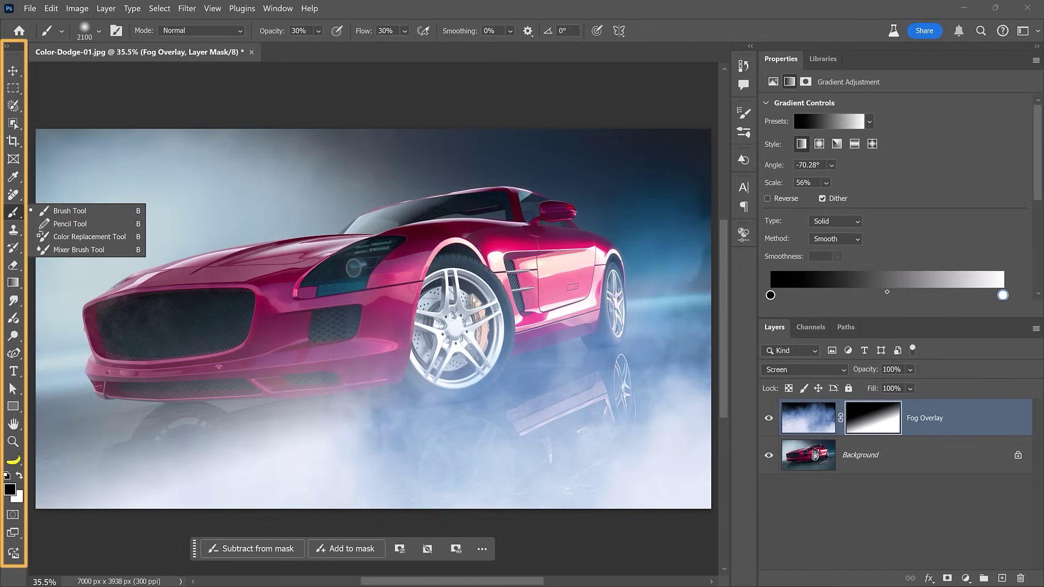
{"action": "left_click", "coordinate": [70, 210]}
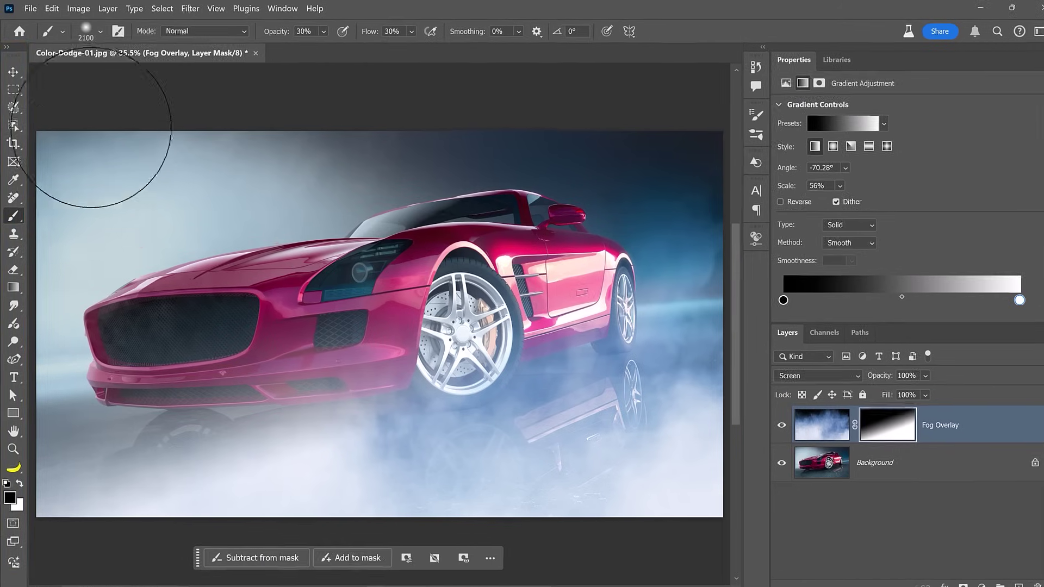
{"action": "left_click", "coordinate": [99, 32]}
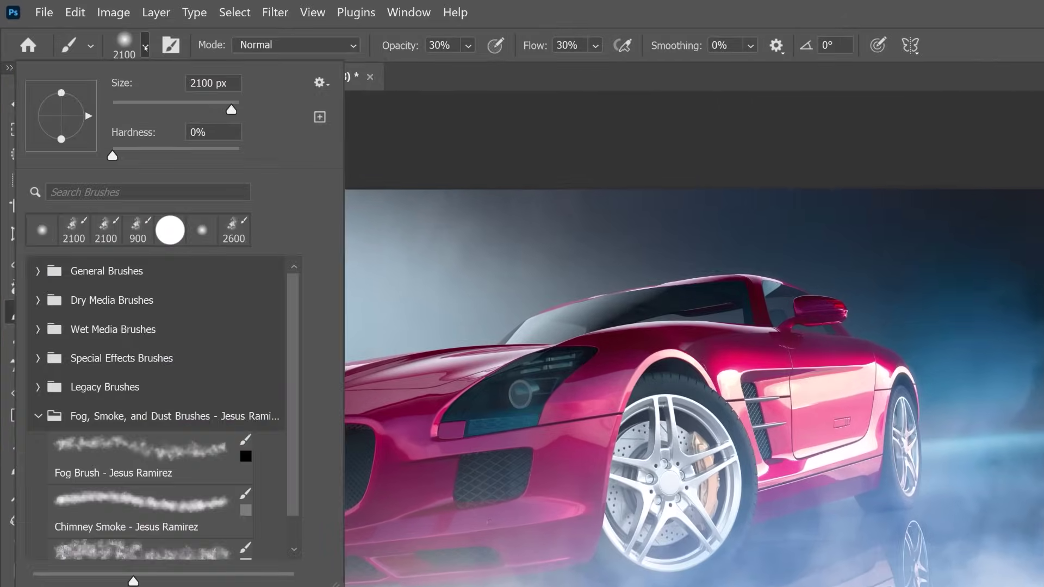
{"action": "left_click", "coordinate": [106, 464]}
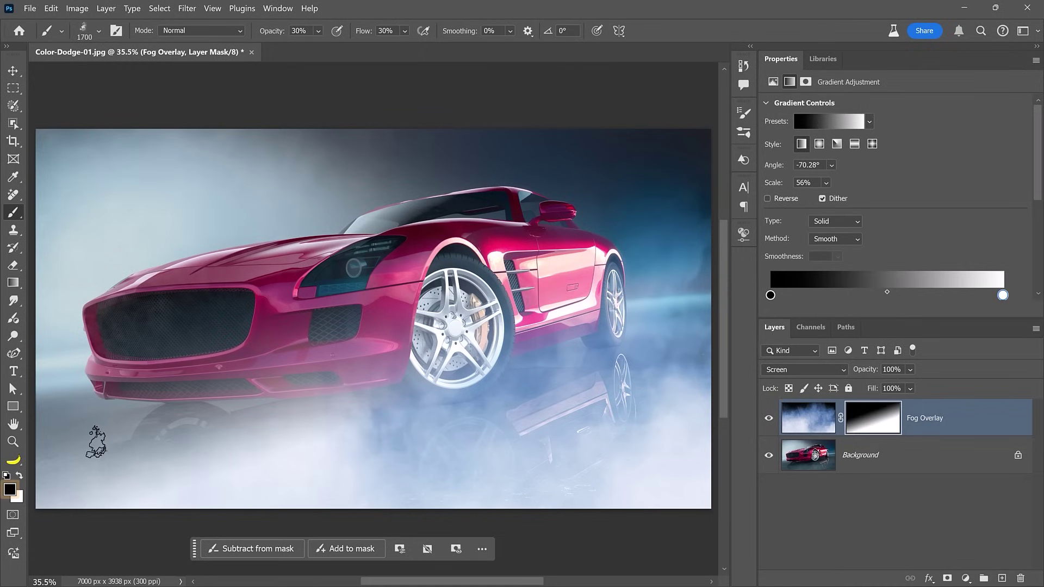
{"action": "mouse_move", "coordinate": [115, 451]}
{"action": "left_mouse_down"}
{"action": "mouse_move", "coordinate": [279, 459]}
{"action": "mouse_move", "coordinate": [680, 349]}
{"action": "mouse_move", "coordinate": [539, 478]}
{"action": "mouse_move", "coordinate": [636, 468]}
{"action": "mouse_move", "coordinate": [723, 489]}
{"action": "left_mouse_up"}
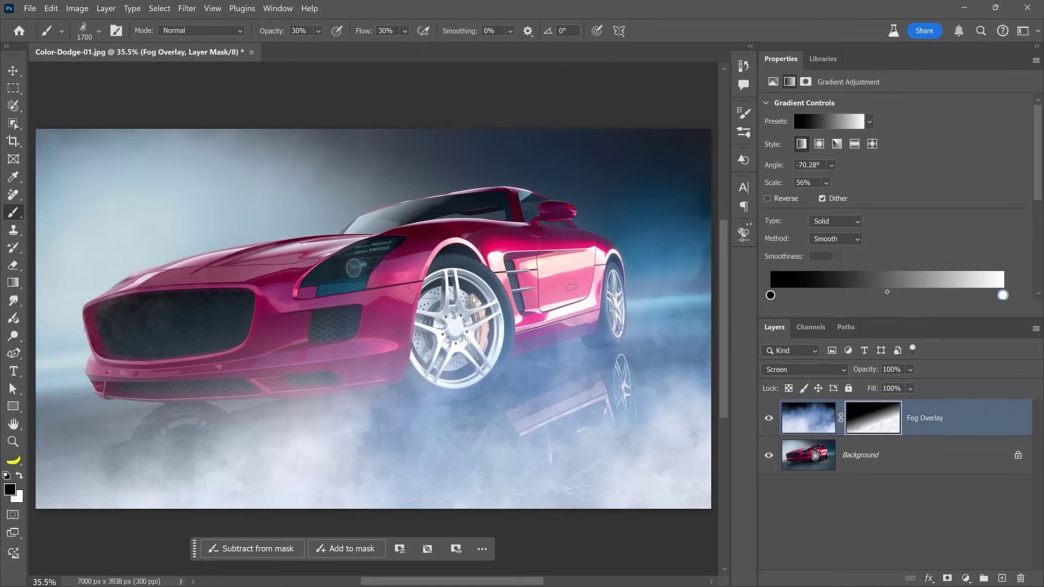